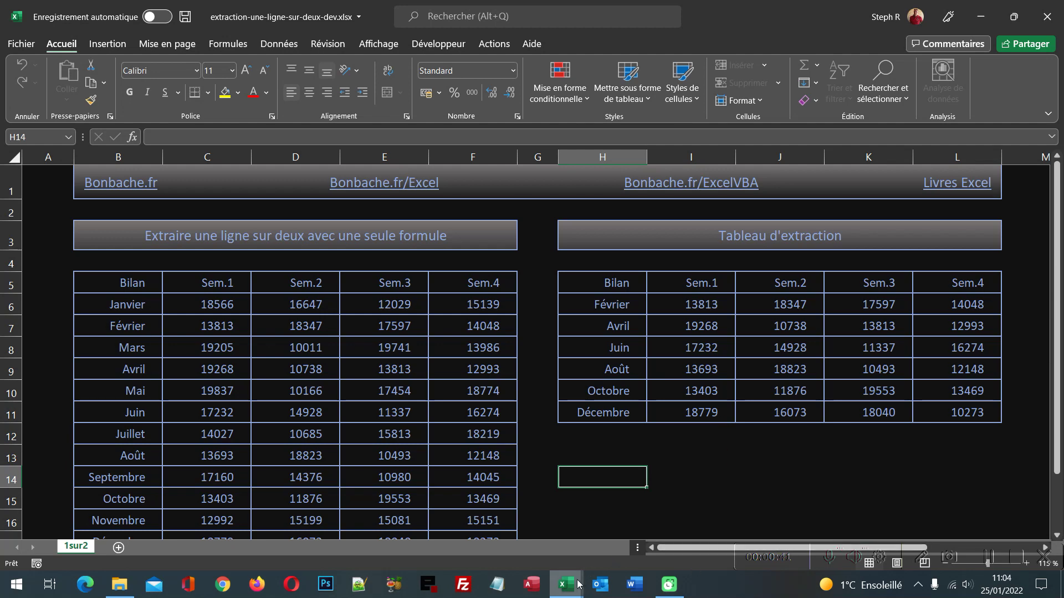
- Switch to the extraction-une-ligne-sur-deux.xlsx workbook and show which cells the named range tab covers
{"action": "mouse_move", "coordinate": [578, 584]}
{"action": "left_click", "coordinate": [620, 543]}
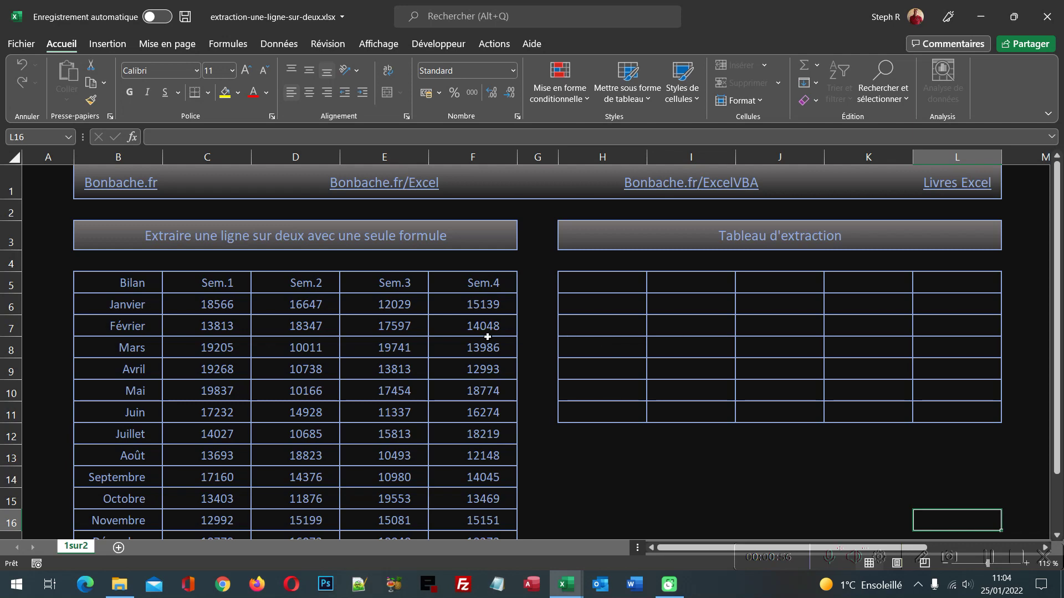
{"action": "left_click", "coordinate": [67, 138]}
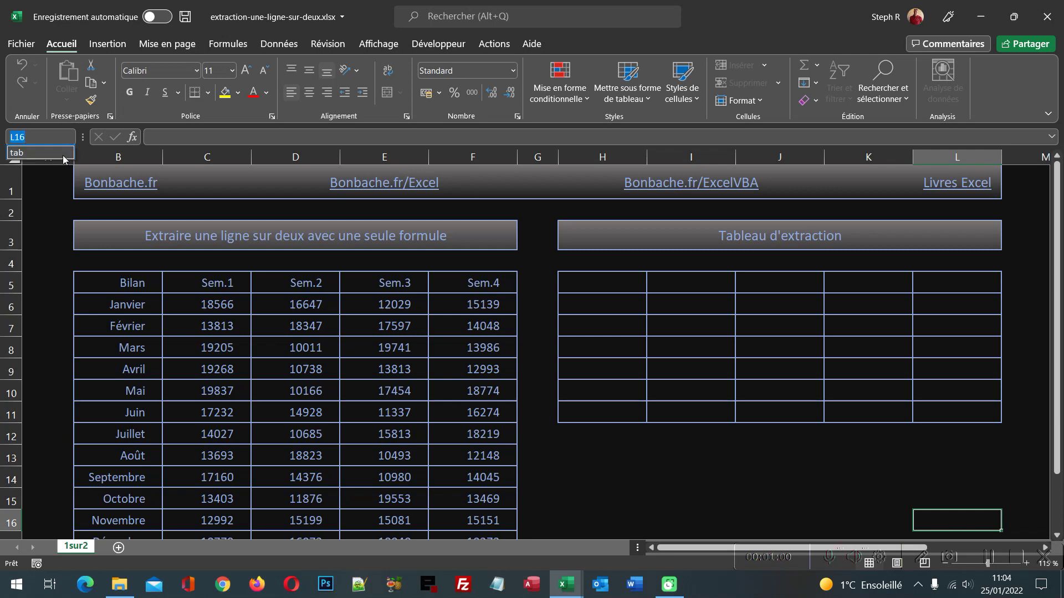
{"action": "left_click", "coordinate": [55, 154]}
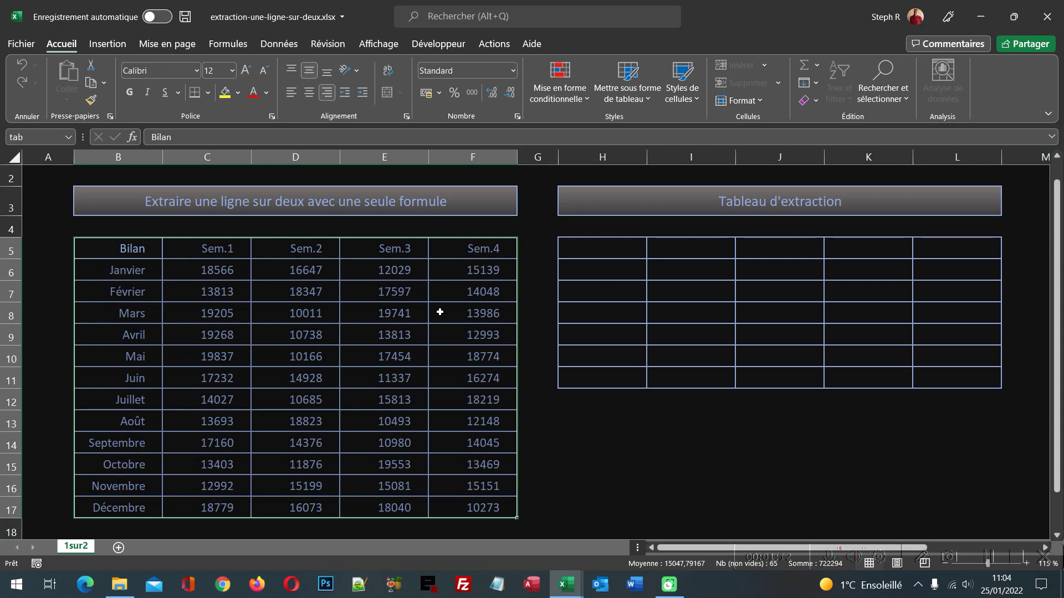
{"action": "left_click", "coordinate": [614, 410]}
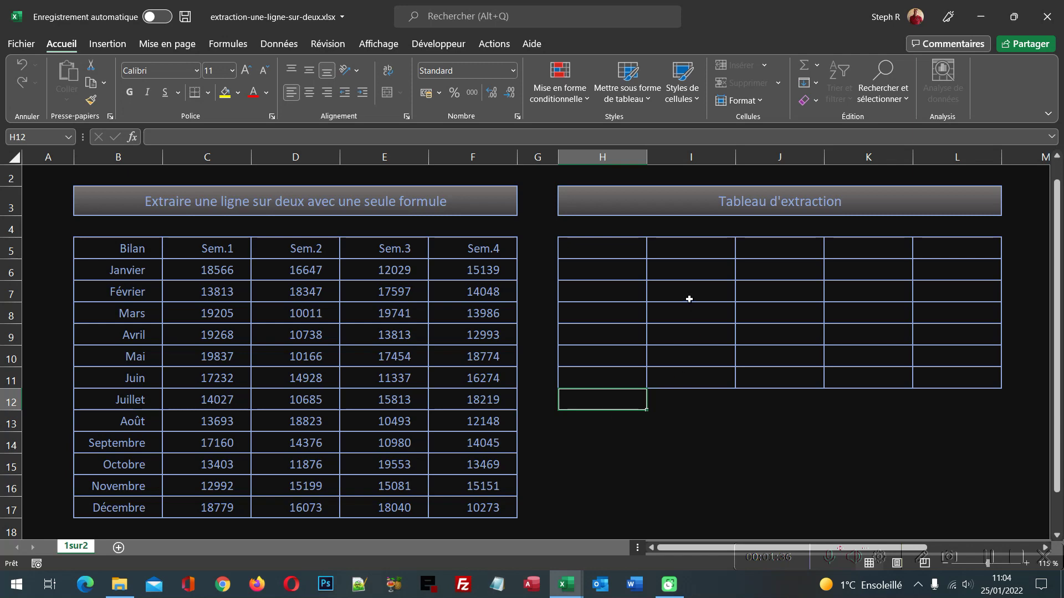
- Select the empty extraction grid H5:L11 and begin an INDEX formula with the named range tab as its array: =Index(tab;
{"action": "left_click_drag", "start_coordinate": [613, 252], "coordinate": [949, 374]}
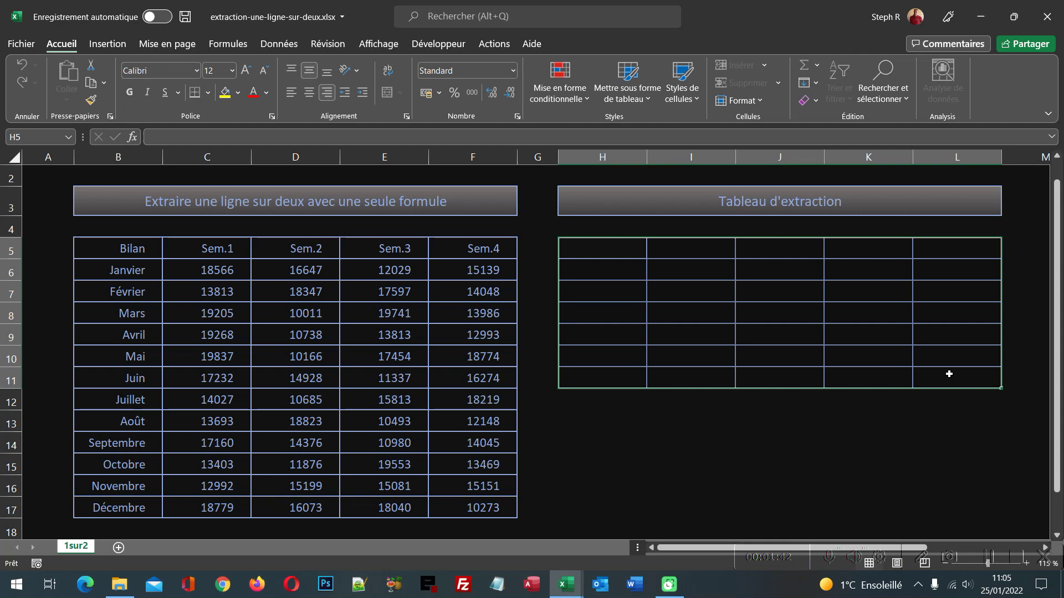
{"action": "type", "text": "="}
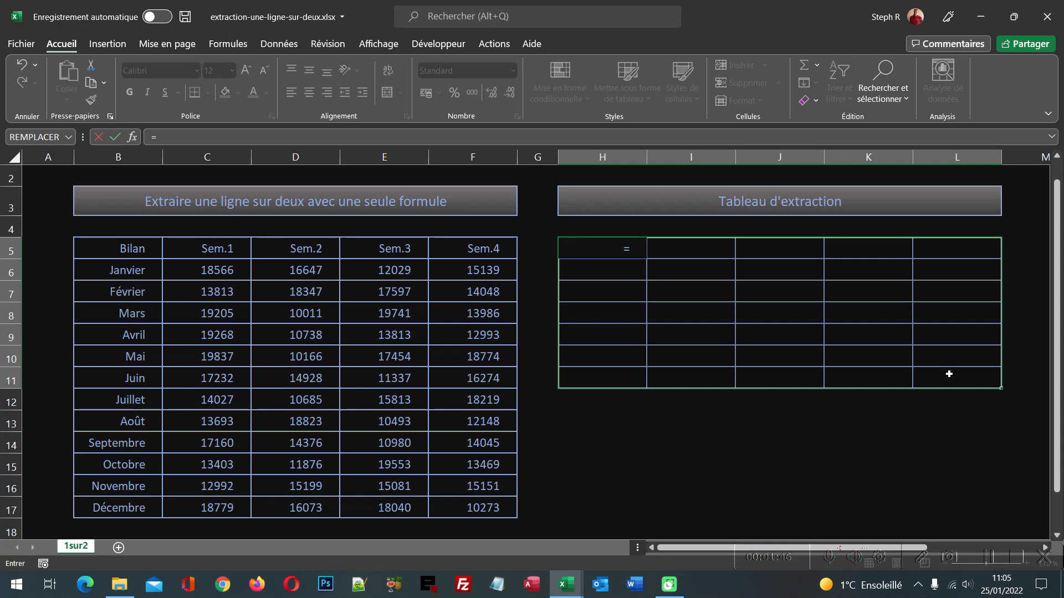
{"action": "type", "text": "Index"}
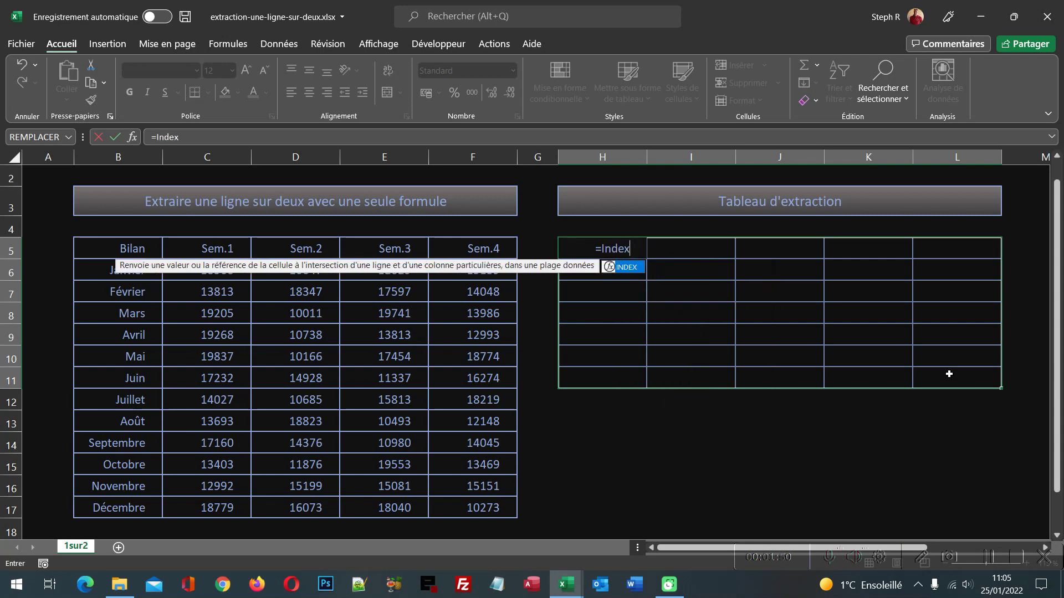
{"action": "type", "text": "("}
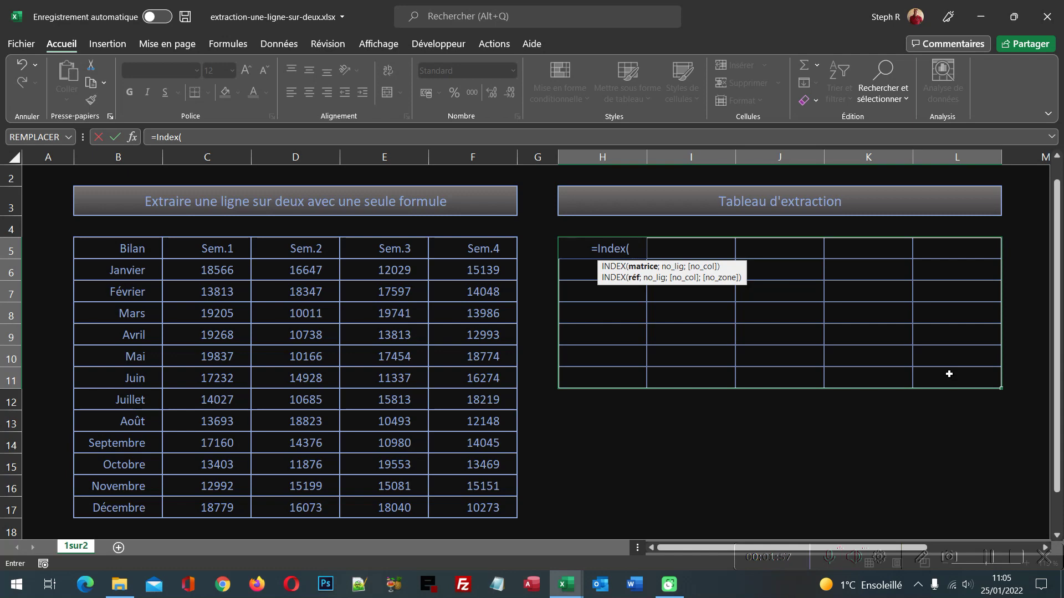
{"action": "type", "text": "tab"}
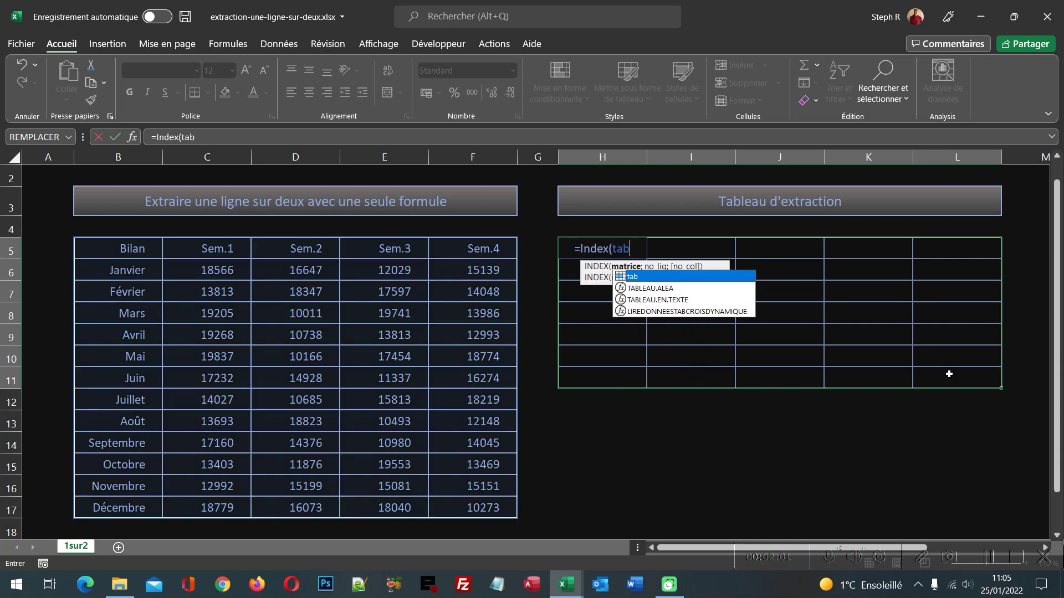
{"action": "type", "text": ";"}
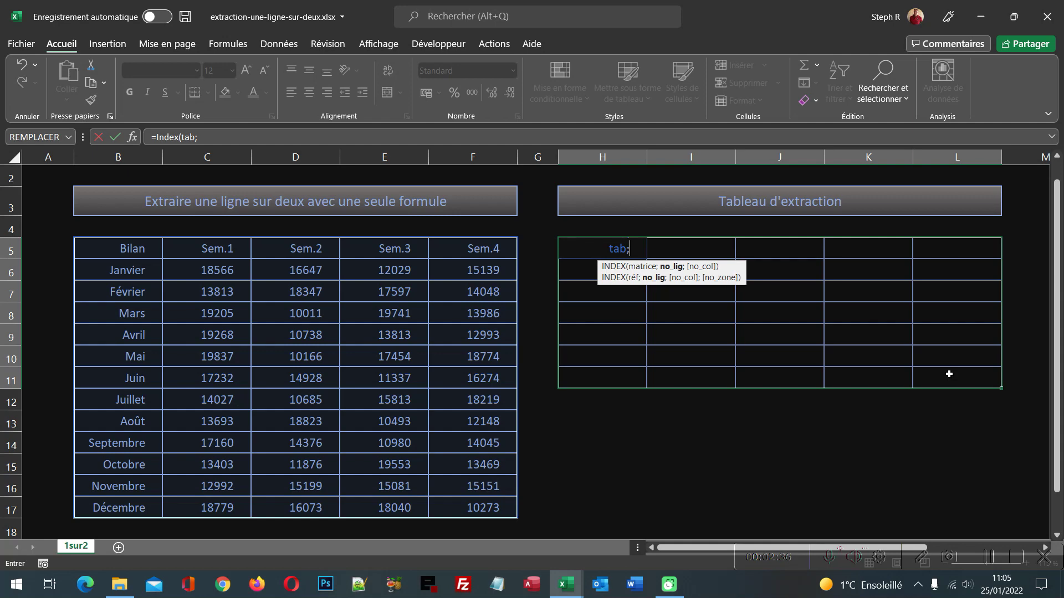
- Begin the row argument of the INDEX formula with Ligne(Indirect("1:" &
{"action": "type", "text": "Ligne"}
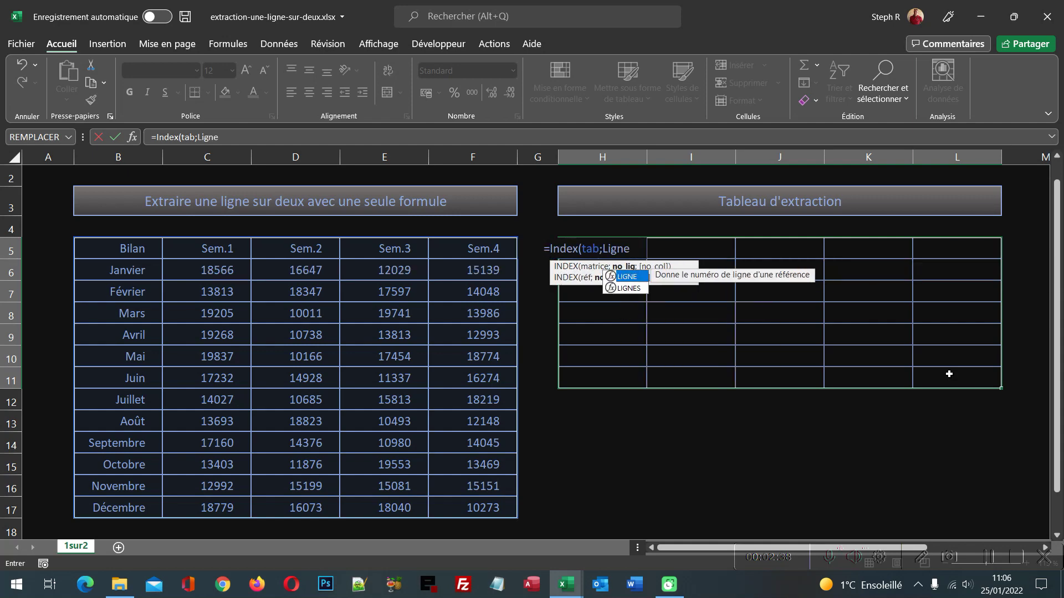
{"action": "type", "text": "("}
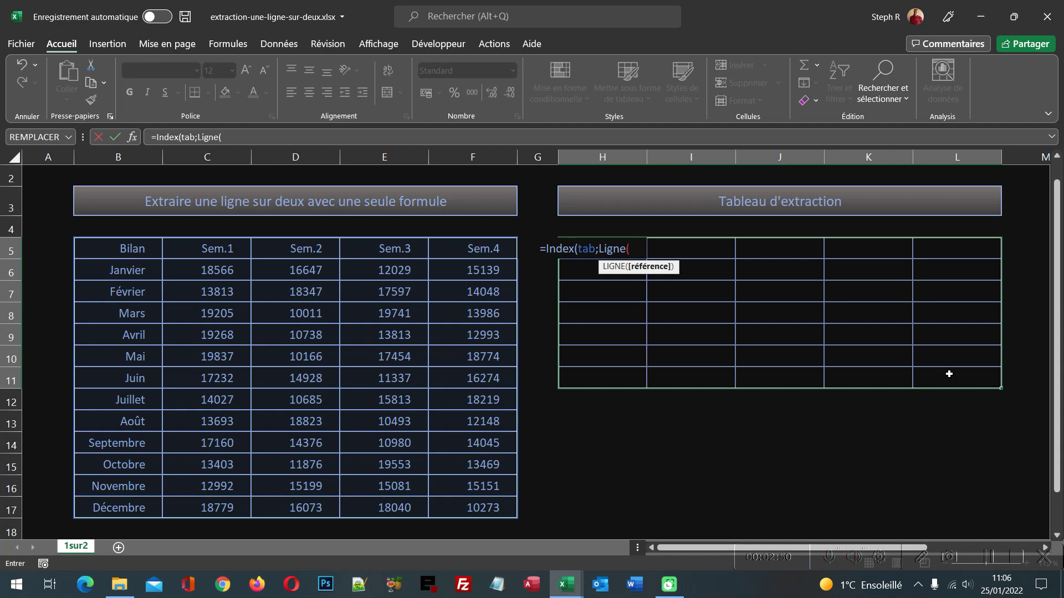
{"action": "type", "text": "Indir"}
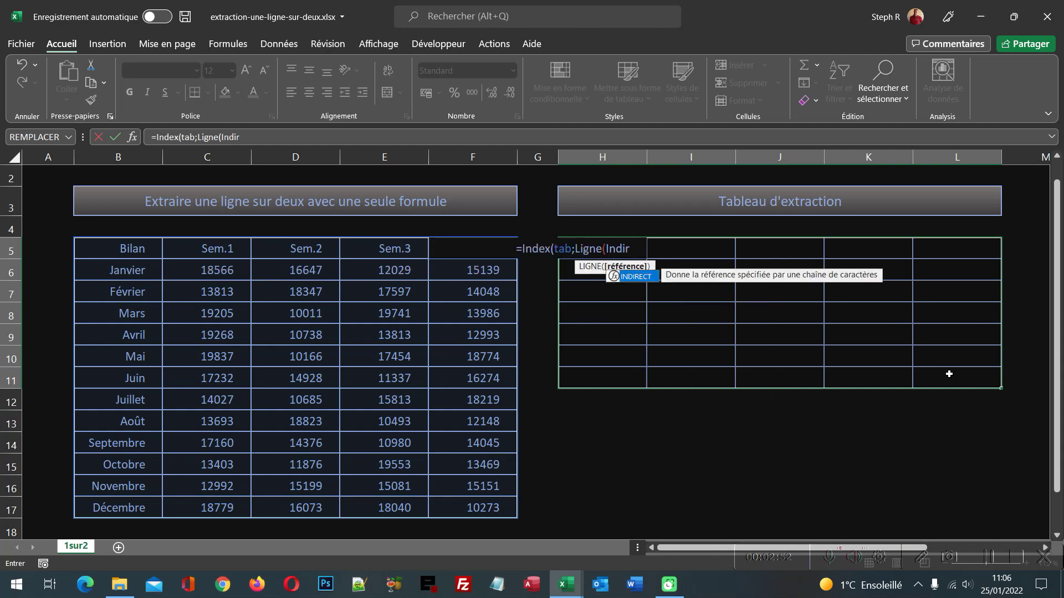
{"action": "type", "text": "ect("}
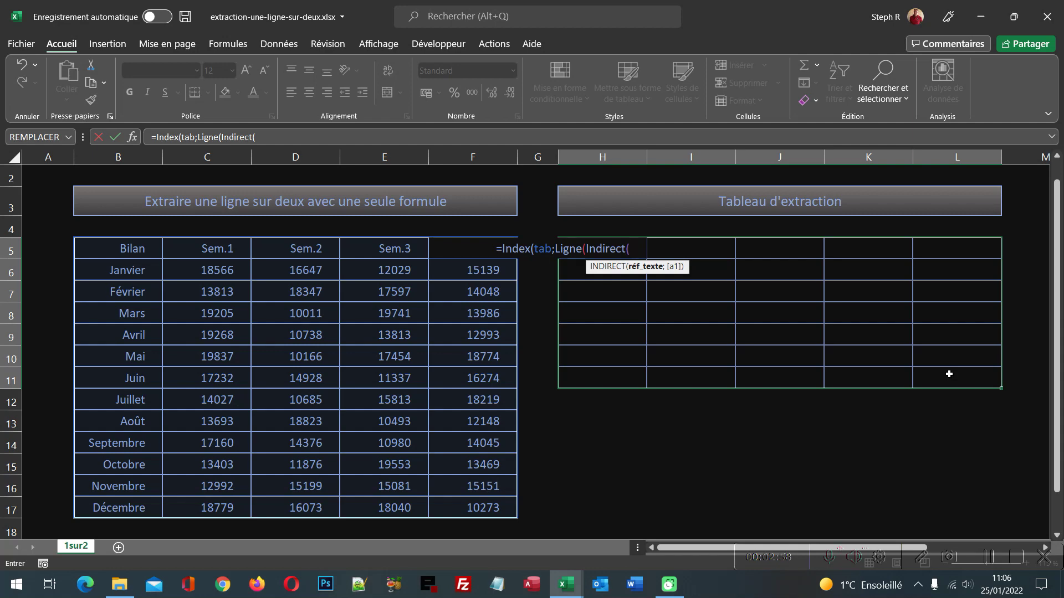
{"action": "type", "text": "\"1"}
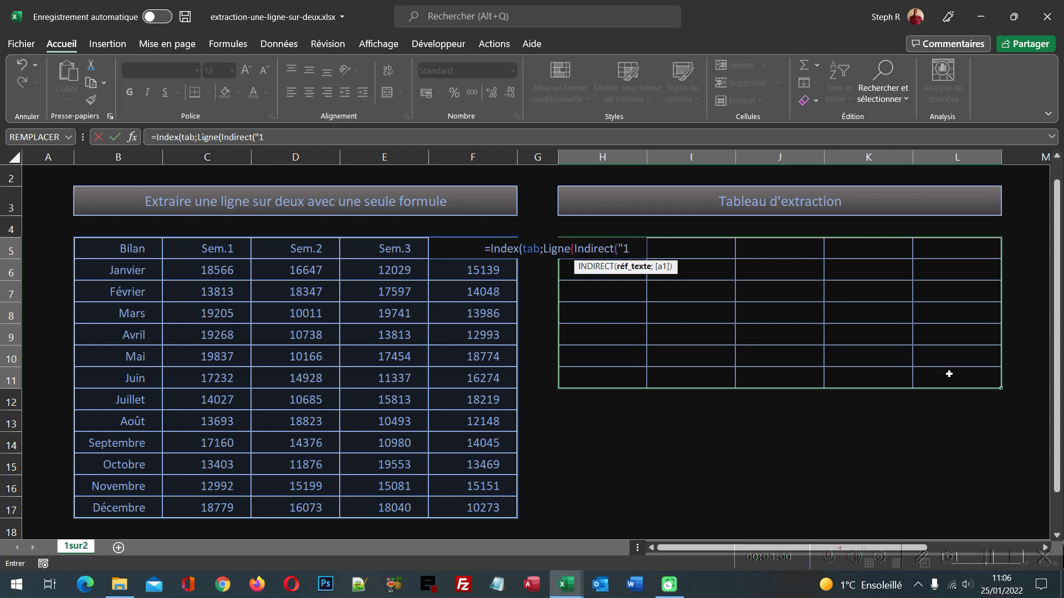
{"action": "type", "text": ":\""}
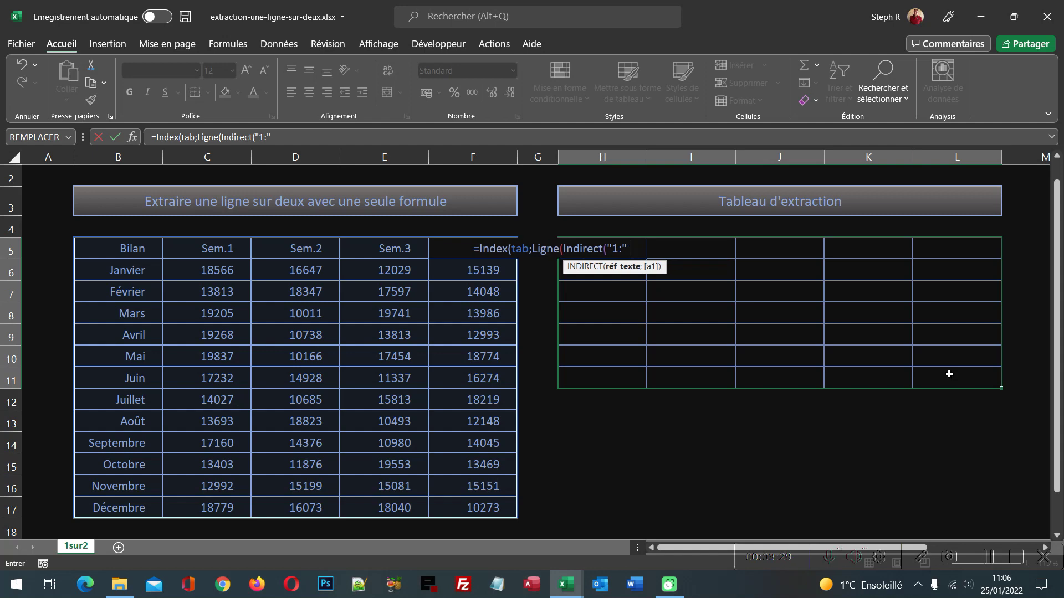
{"action": "type", "text": "&"}
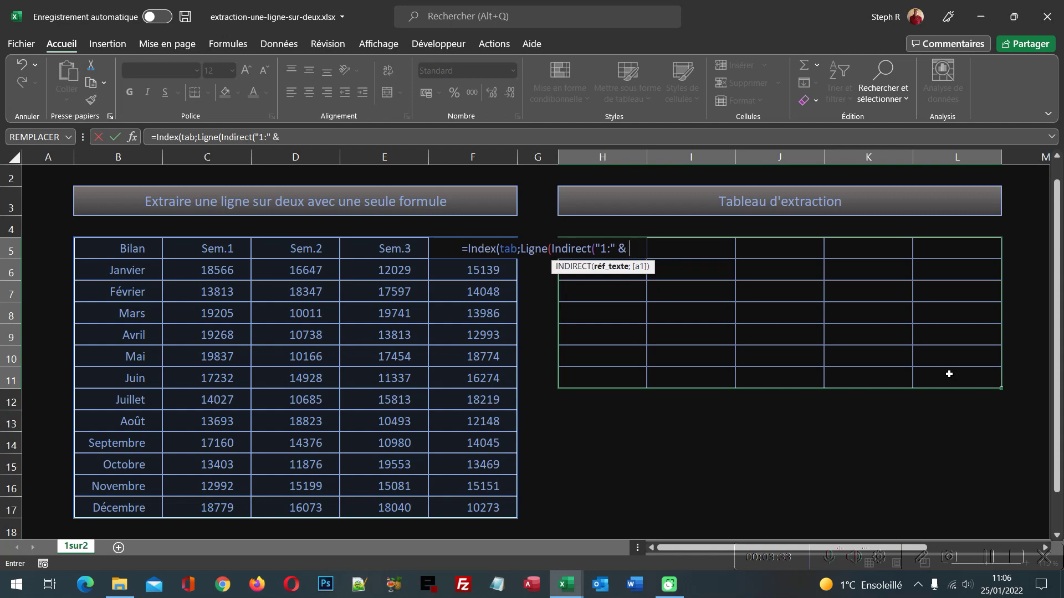
- Complete the row argument with Lignes(tab))) followed by *2-1 so that every other row is targeted
{"action": "type", "text": "Lignes"}
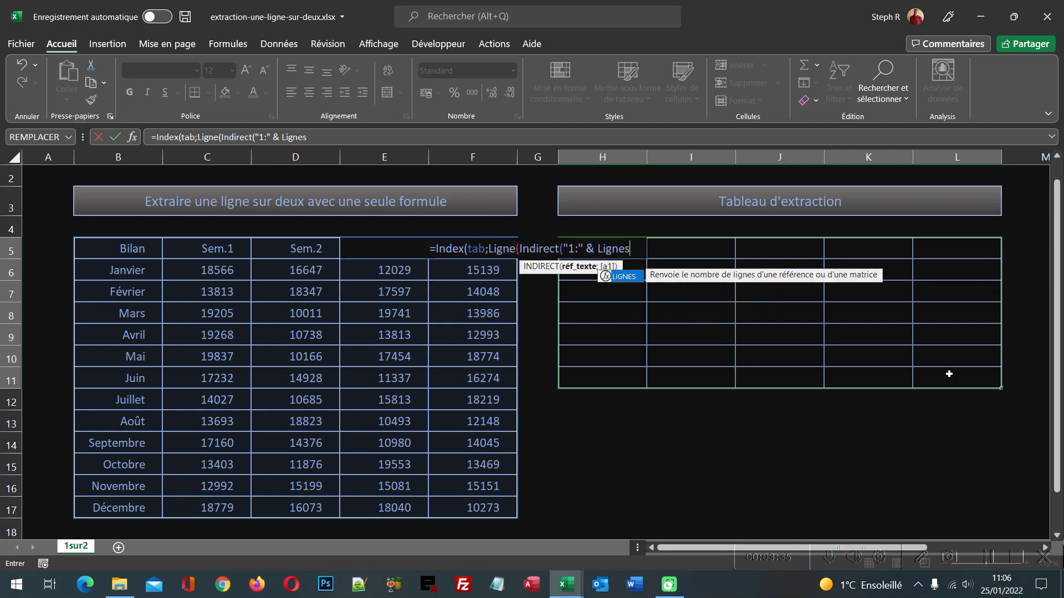
{"action": "type", "text": "("}
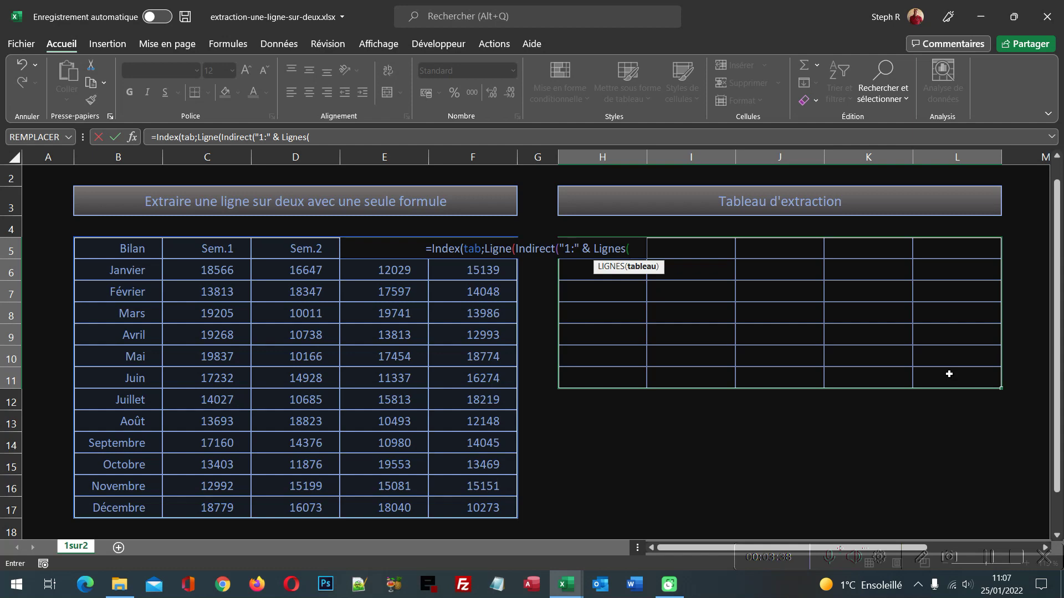
{"action": "type", "text": "tab"}
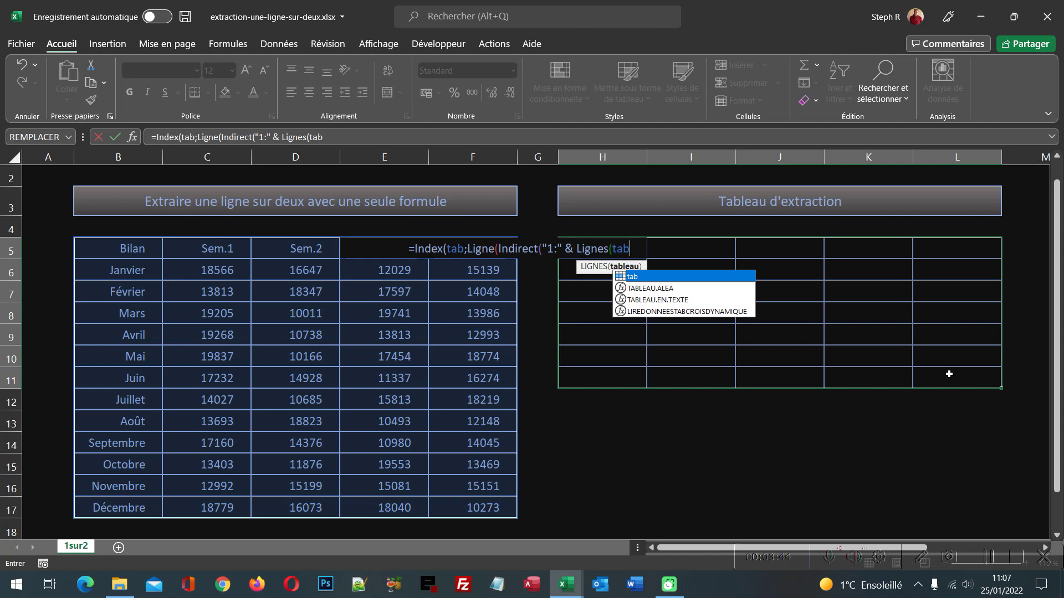
{"action": "type", "text": ")"}
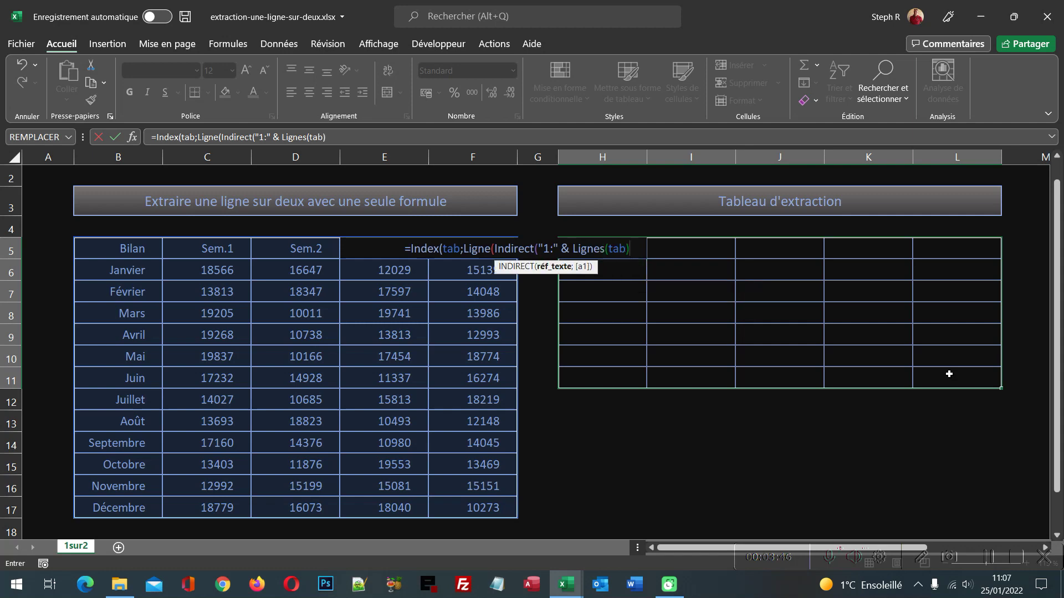
{"action": "type", "text": ")"}
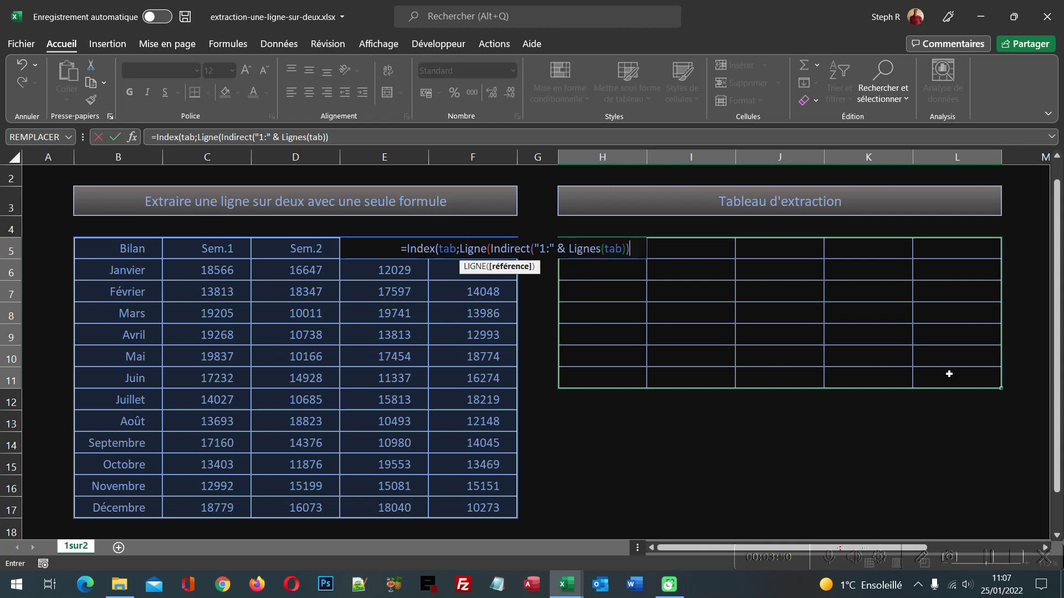
{"action": "type", "text": ")"}
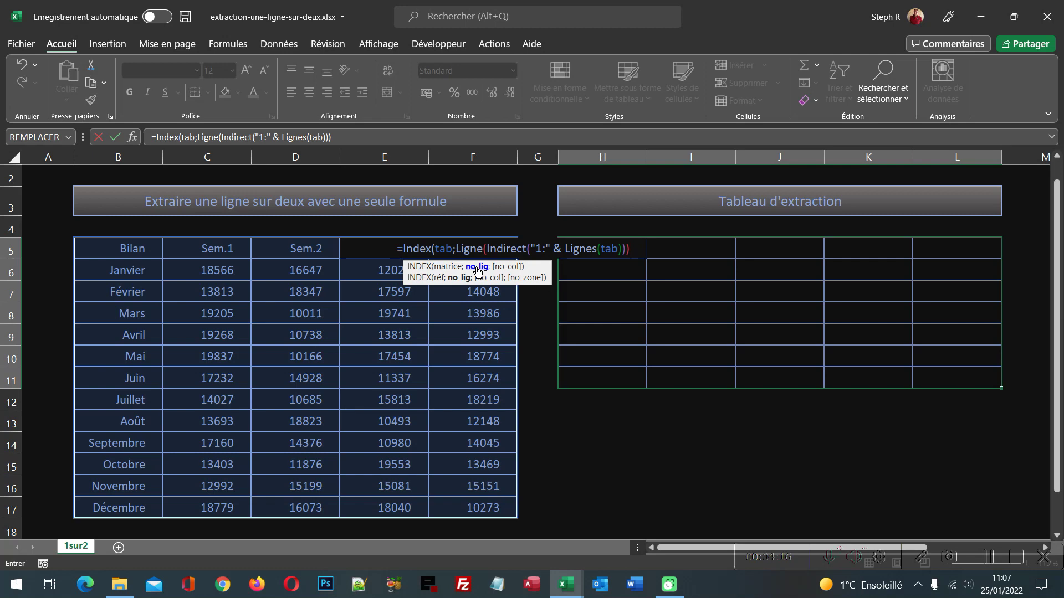
{"action": "type", "text": "*2"}
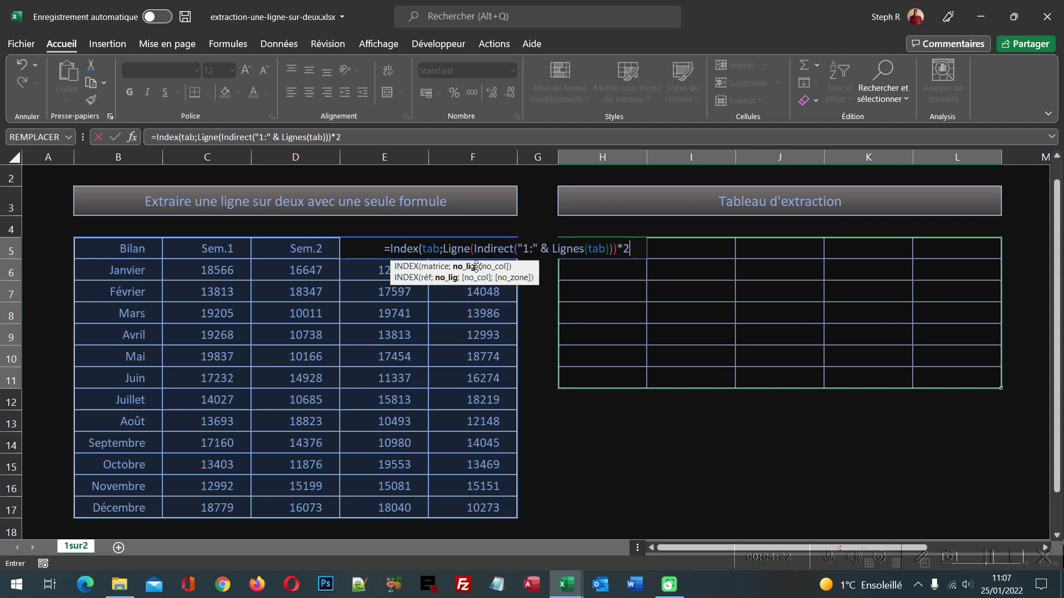
{"action": "type", "text": "-1"}
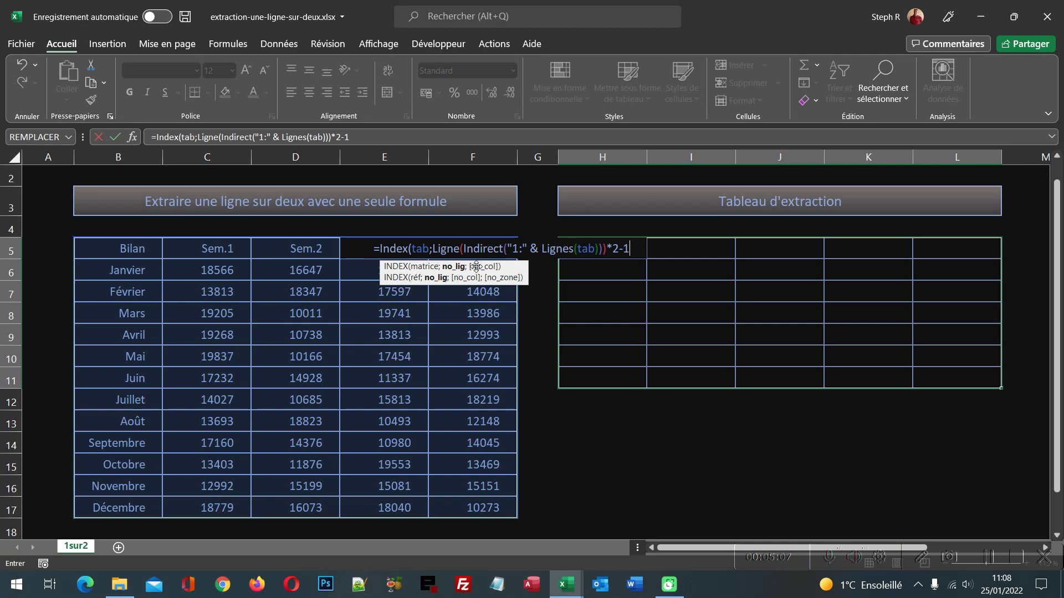
- Copy the Ligne(Indirect("1:" & Lignes(tab))) expression, without *2-1, into the column argument of the INDEX formula
{"action": "type", "text": ";"}
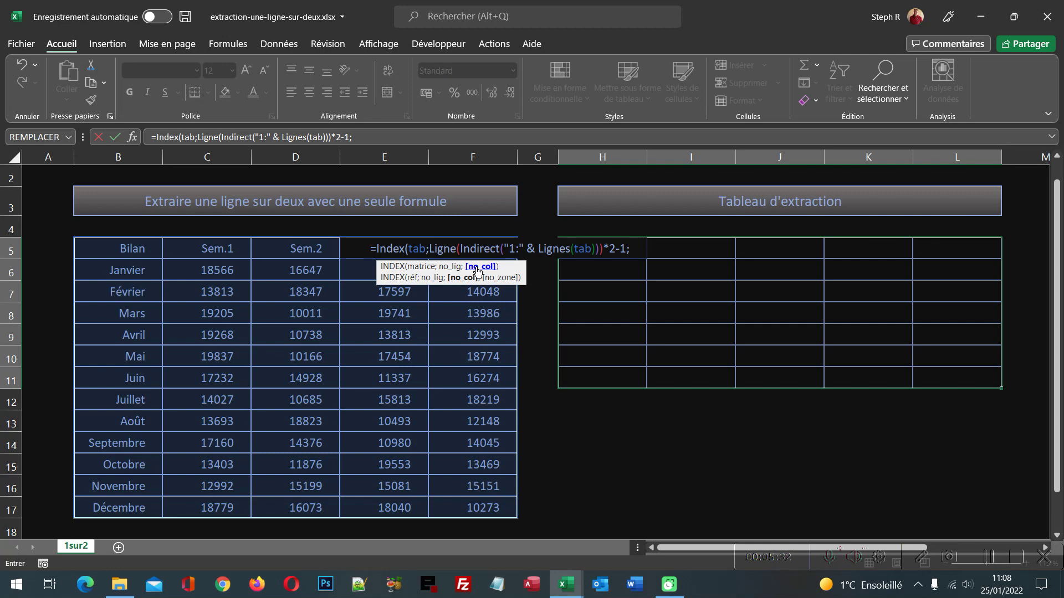
{"action": "left_click", "coordinate": [197, 137]}
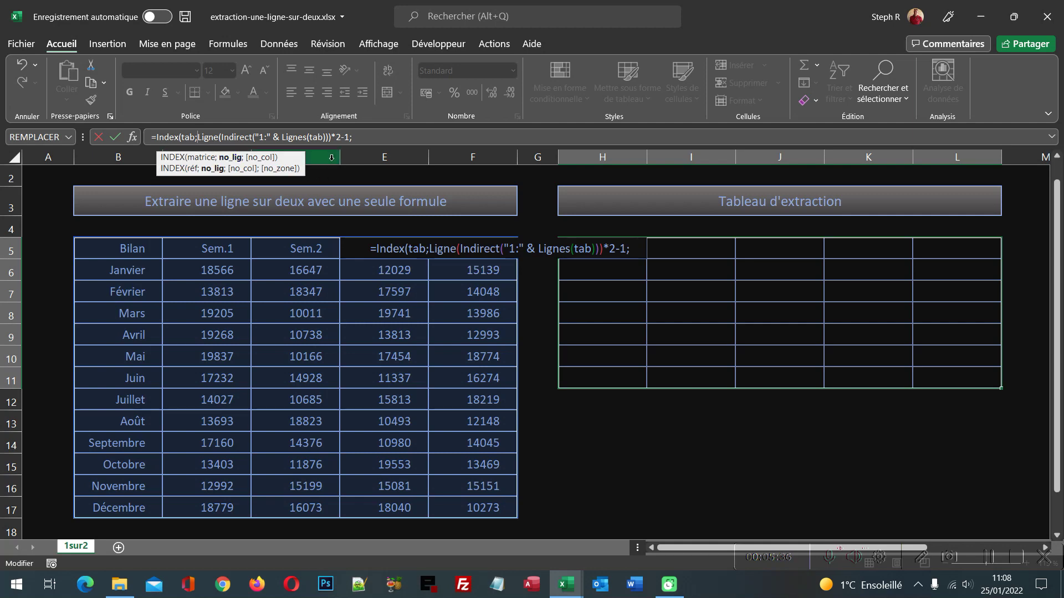
{"action": "left_click", "coordinate": [332, 137]}
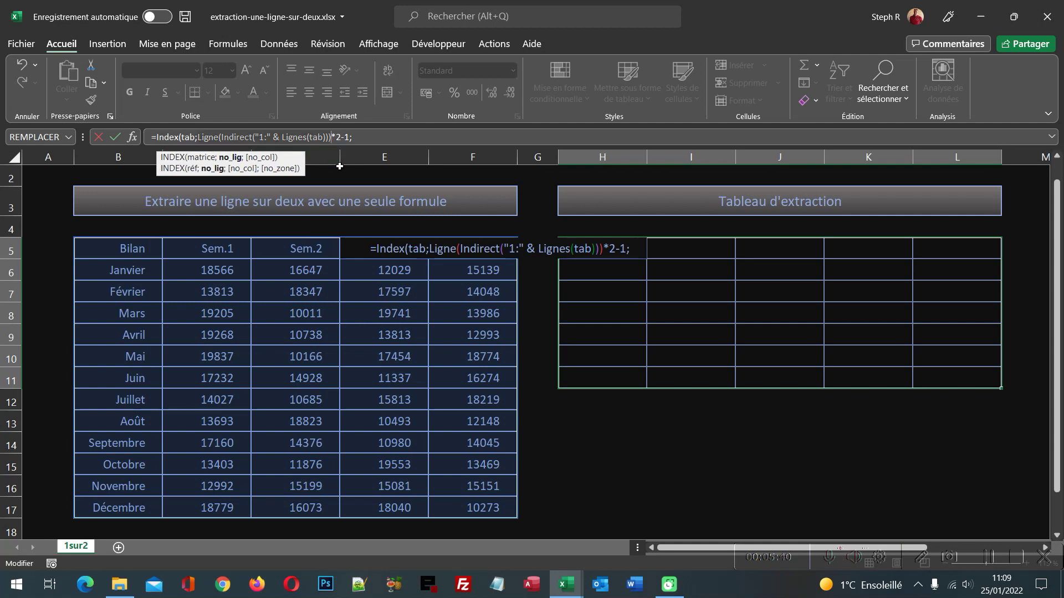
{"action": "left_click", "coordinate": [357, 138]}
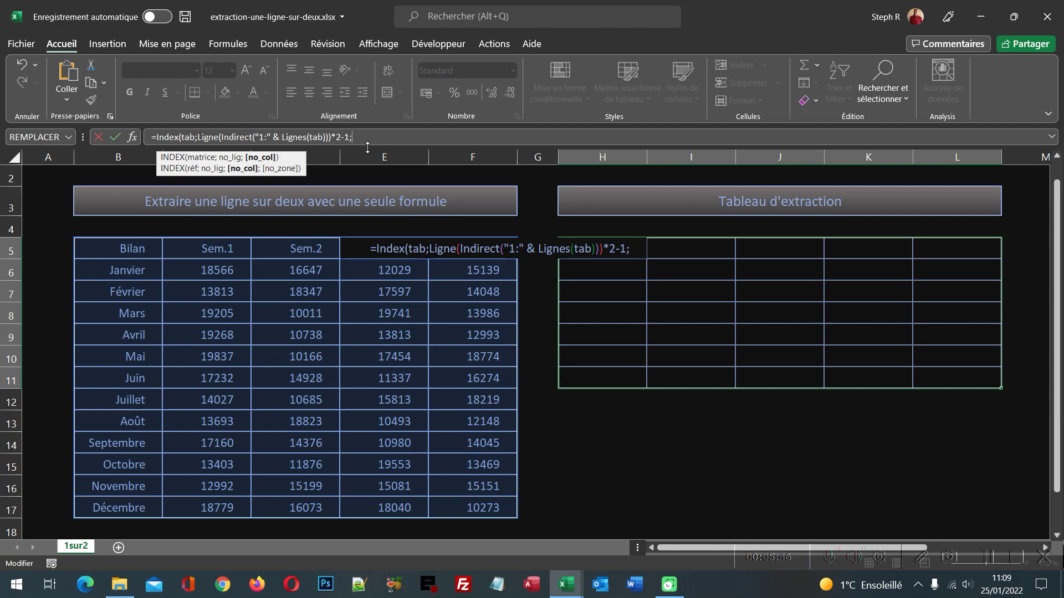
{"action": "type", "text": "Ligne(Indirect(\"1:\" & Lignes(tab)))"}
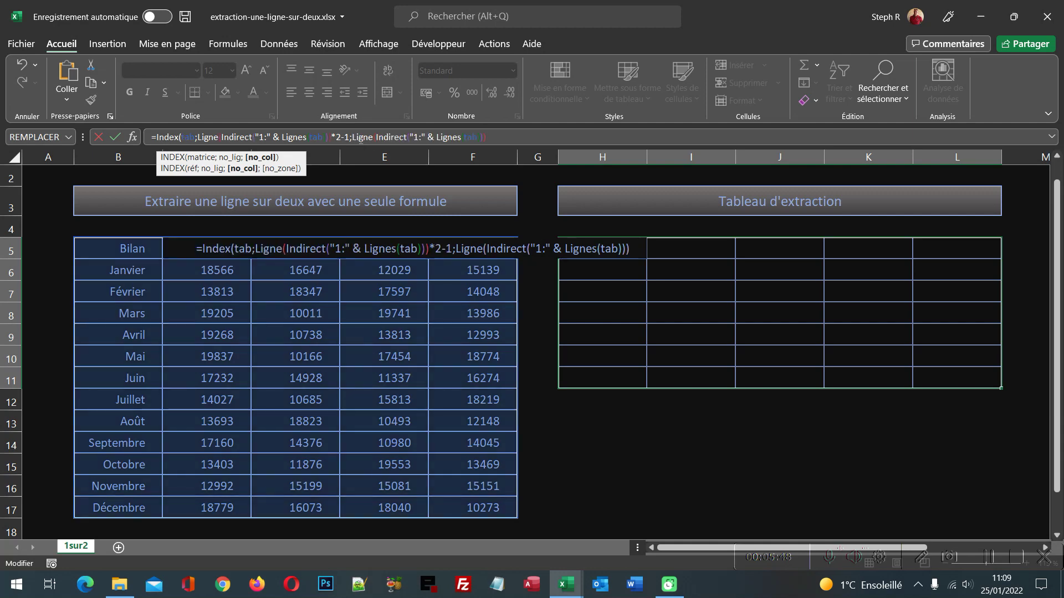
- In the column argument, replace Ligne with Colonne and Lignes with Colonnes to get Colonne(Indirect("1:" & Colonnes(tab)))
{"action": "double_click", "coordinate": [361, 138]}
{"action": "type", "text": "Colonne"}
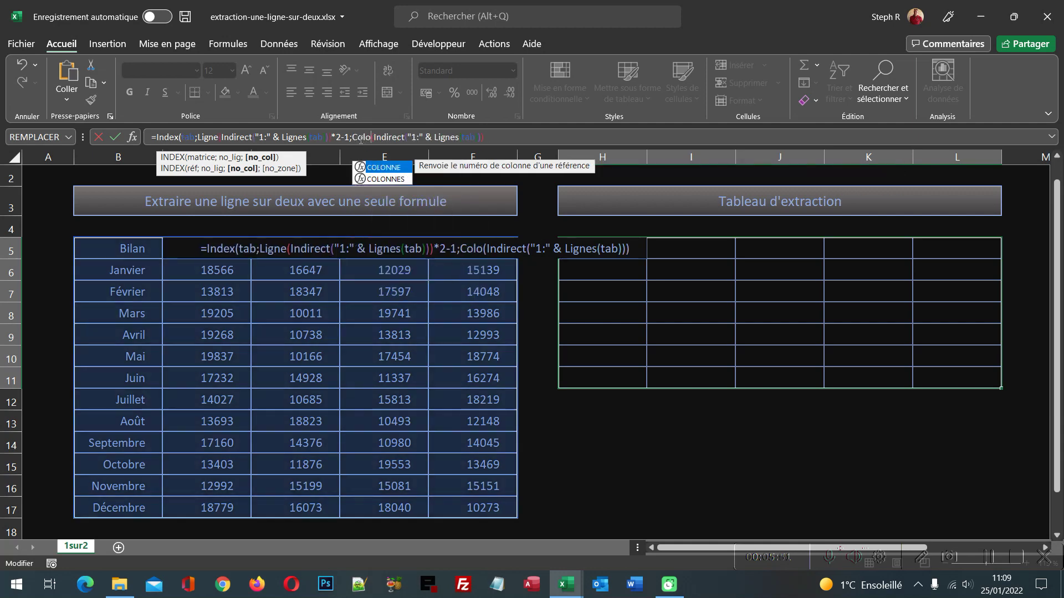
{"action": "left_click", "coordinate": [473, 138]}
{"action": "key", "text": "BackSpace"}
{"action": "key", "text": "BackSpace"}
{"action": "key", "text": "BackSpace"}
{"action": "key", "text": "BackSpace"}
{"action": "key", "text": "BackSpace"}
{"action": "key", "text": "BackSpace"}
{"action": "type", "text": "Colonnes"}
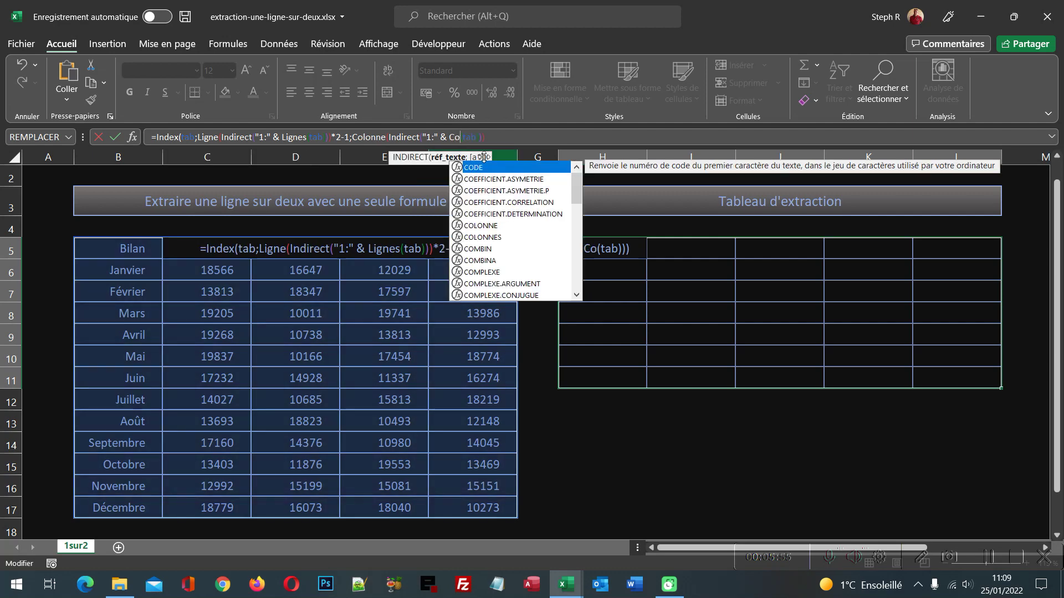
- Close the INDEX function's parenthesis and validate it as an array formula over H5:L11, leaving an empty cell below selected
{"action": "left_click", "coordinate": [532, 139]}
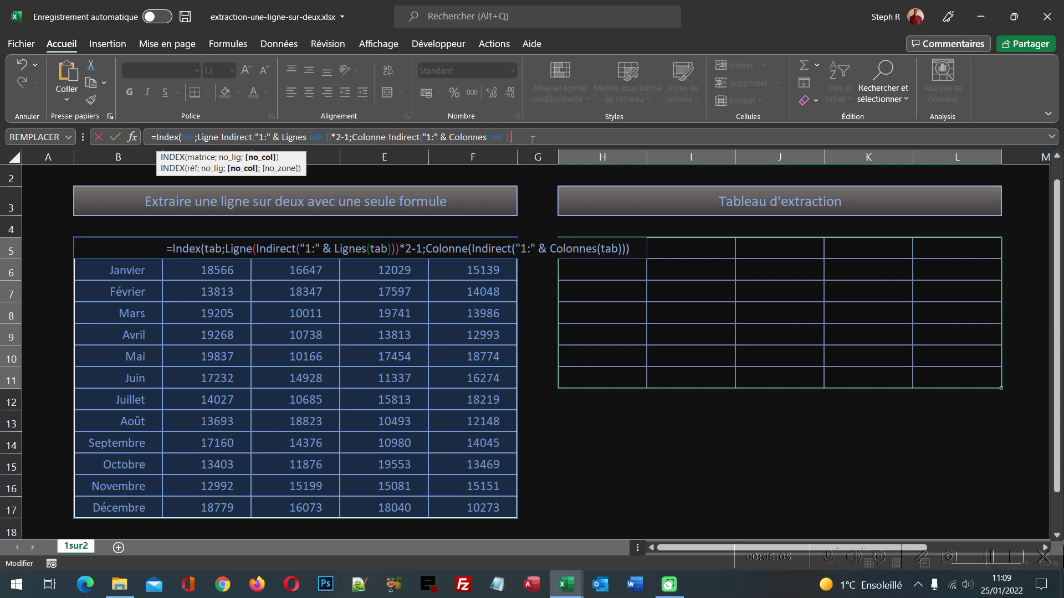
{"action": "type", "text": ")"}
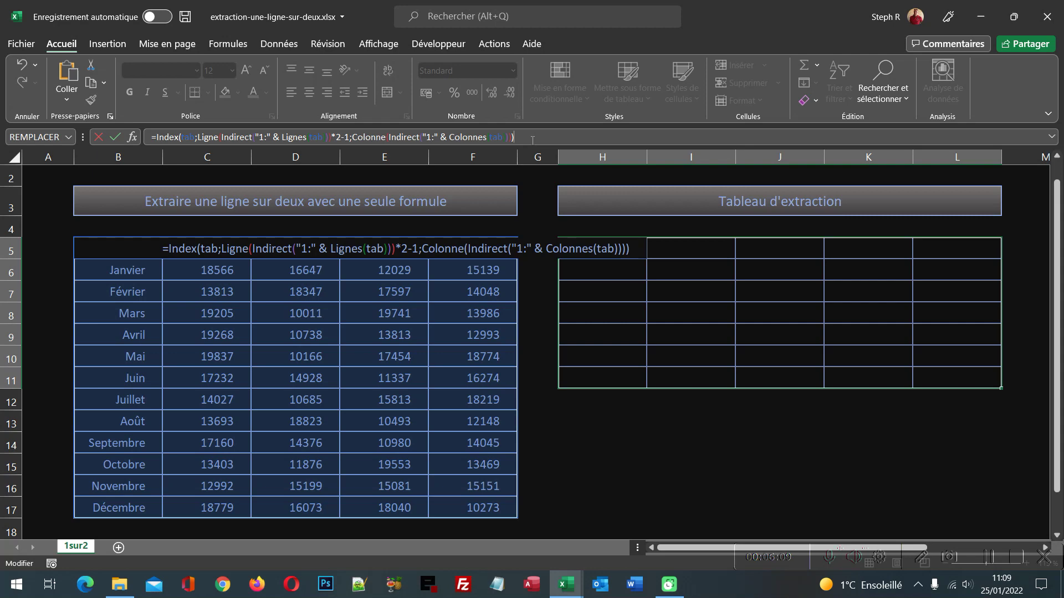
{"action": "key", "text": "ctrl+shift+Return"}
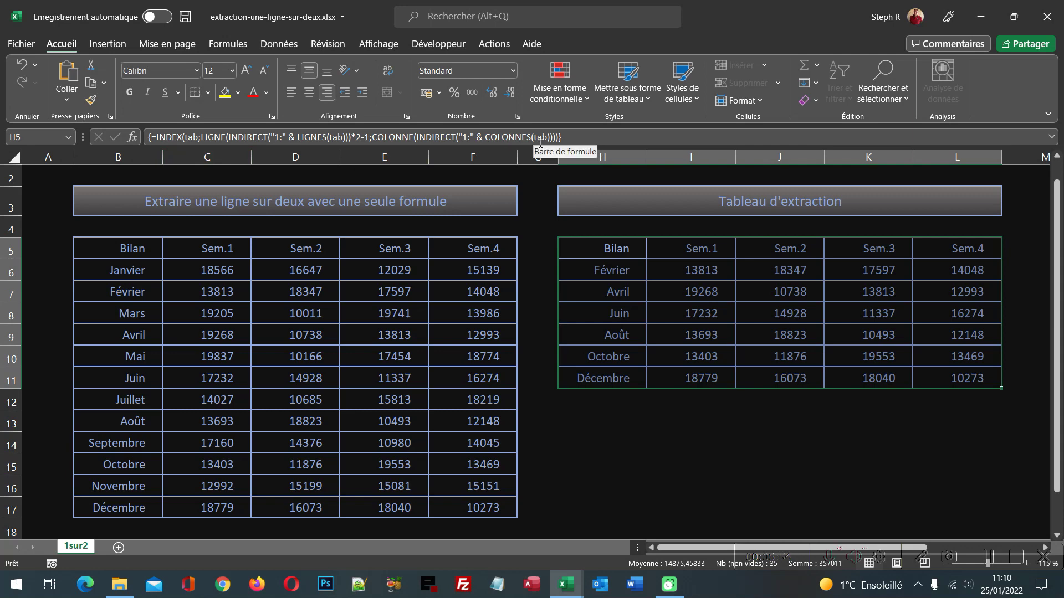
{"action": "left_click", "coordinate": [619, 464]}
{"action": "scroll", "coordinate": [619, 458], "scroll_direction": "up", "scroll_amount": 1}
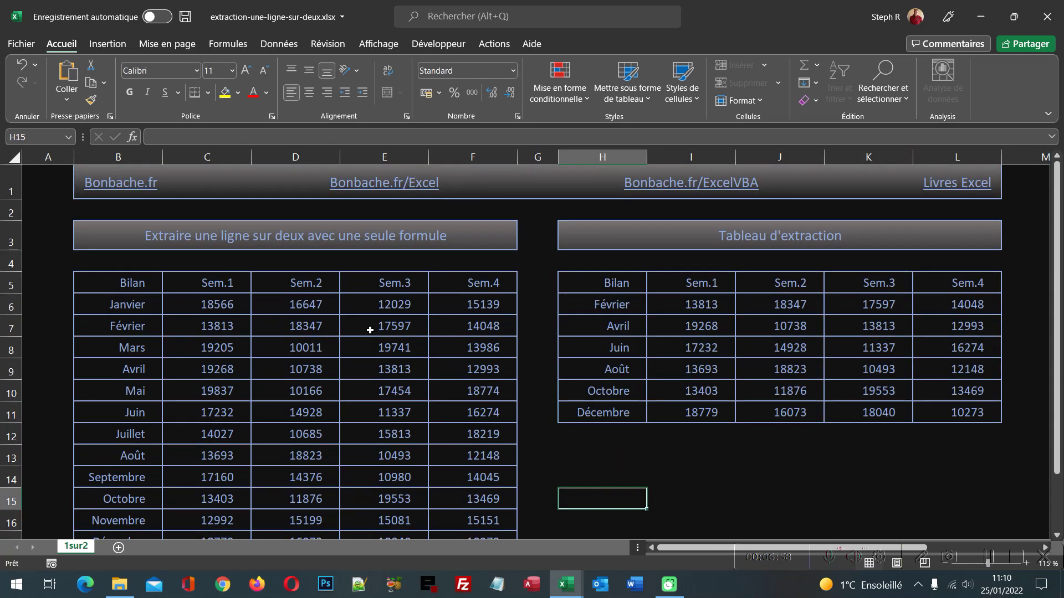